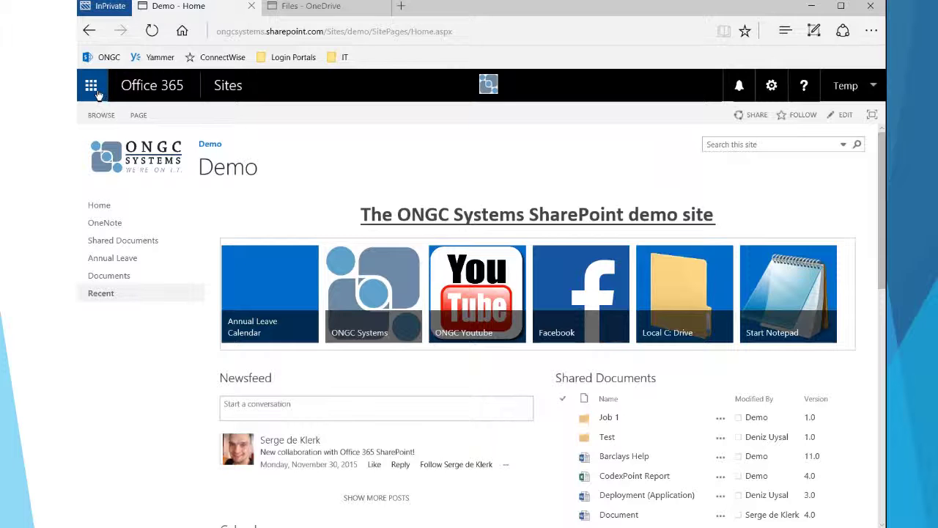
# Step: Open OneDrive from the Office 365 apps and close the extra Files browser tab
pyautogui.click(95, 93)
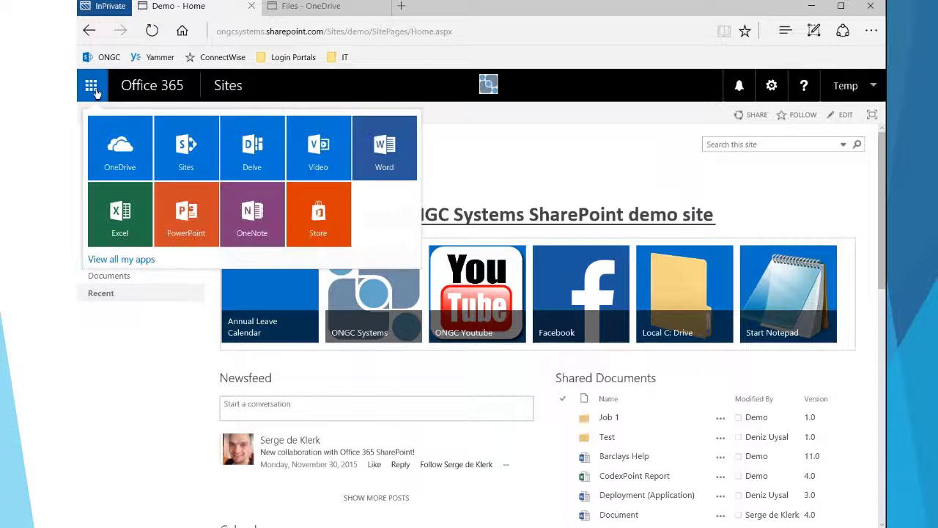
pyautogui.click(123, 151)
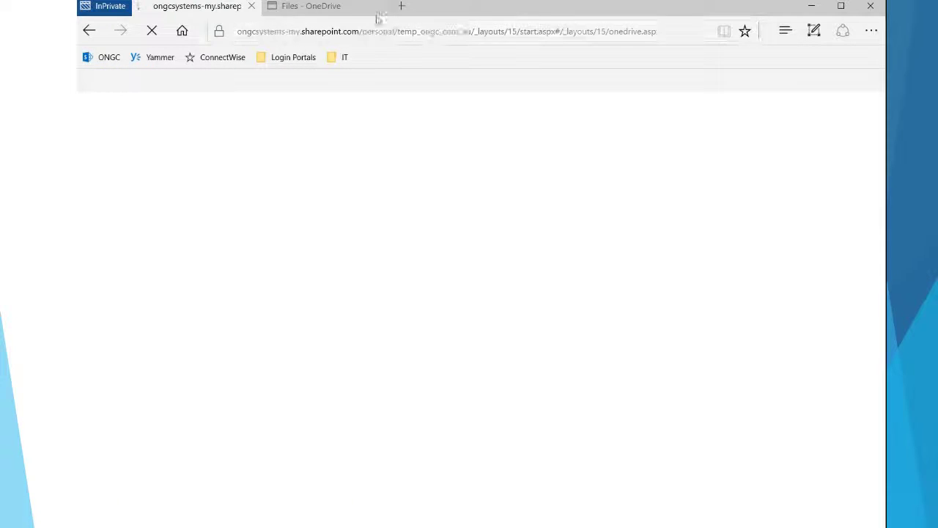
pyautogui.click(382, 7)
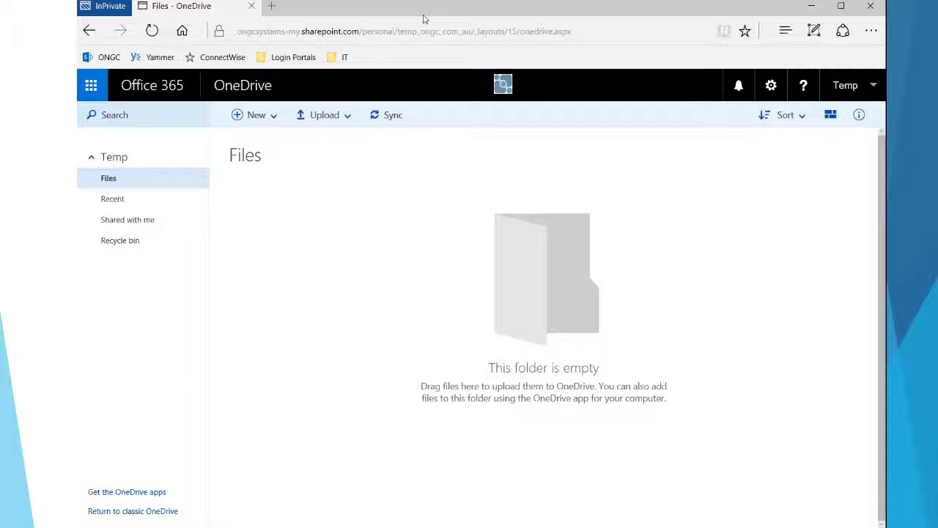
# Step: Create a new Word document containing the text "This is a test" and return to the OneDrive file list
pyautogui.click(273, 117)
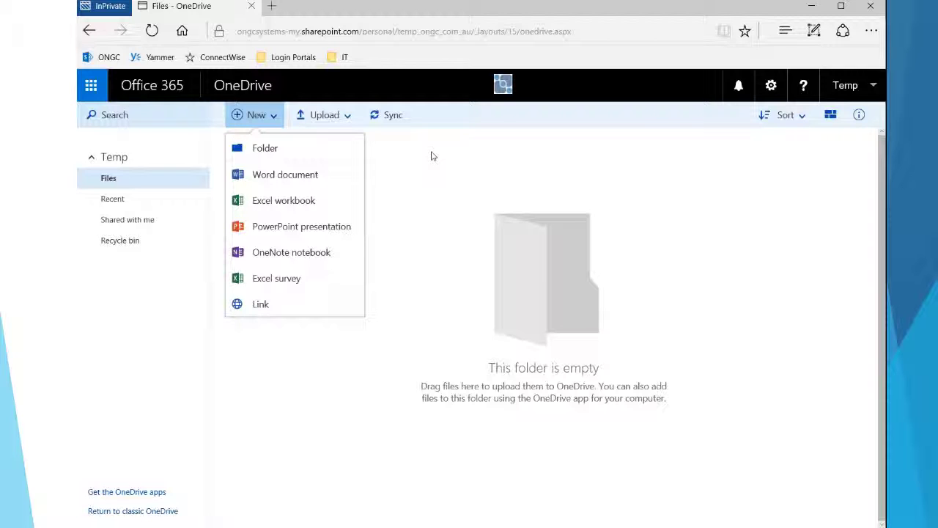
pyautogui.click(321, 183)
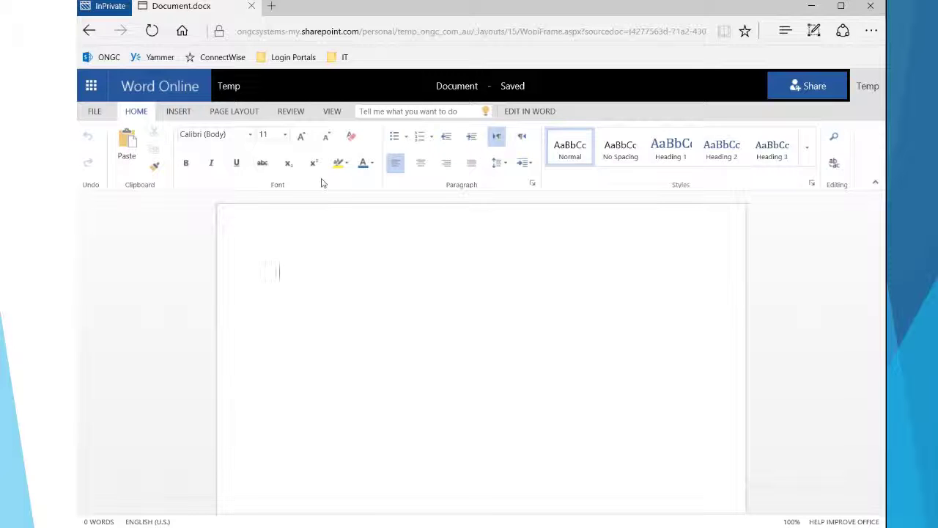
pyautogui.write('This ')
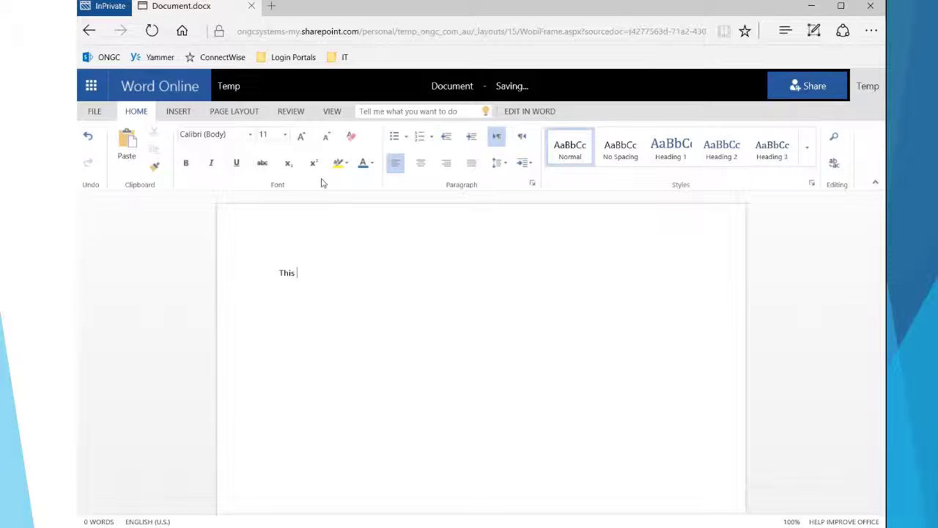
pyautogui.write('is a test')
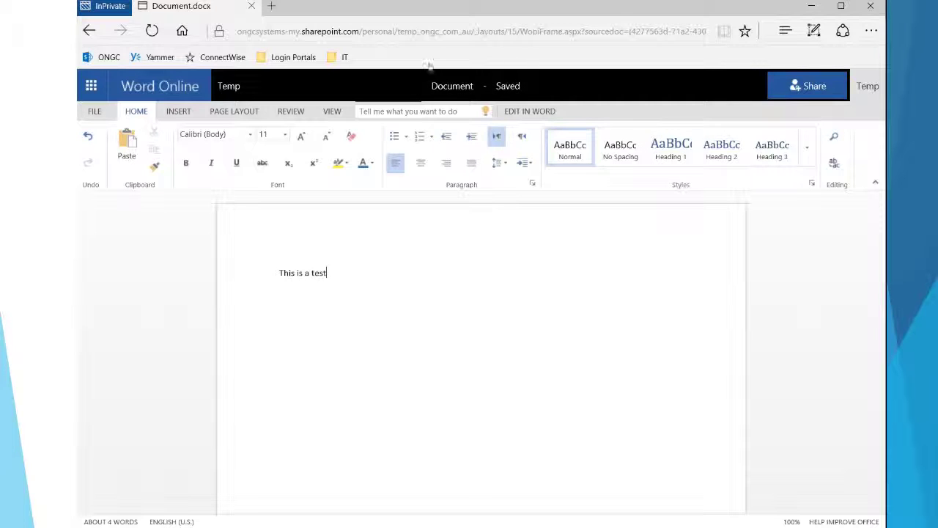
pyautogui.click(88, 30)
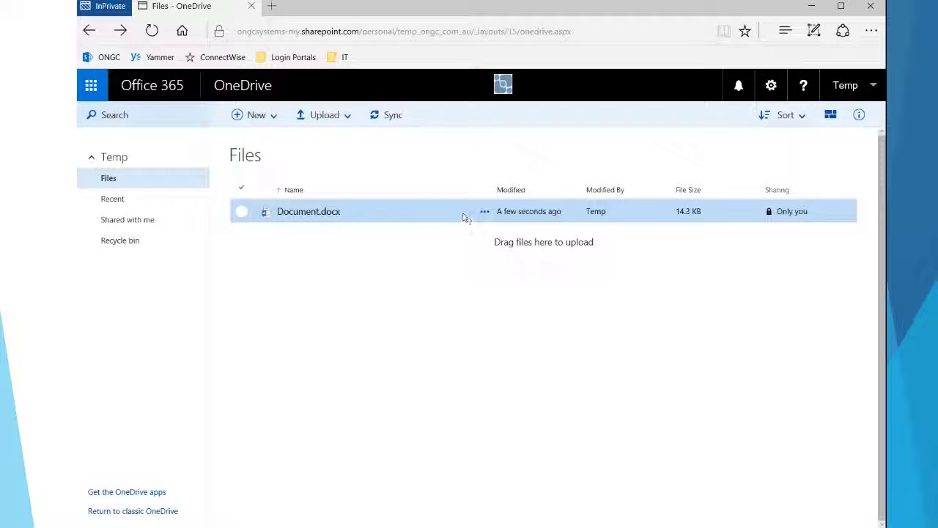
# Step: Rename Document.docx as Test and clear the file selection
pyautogui.rightClick(417, 211)
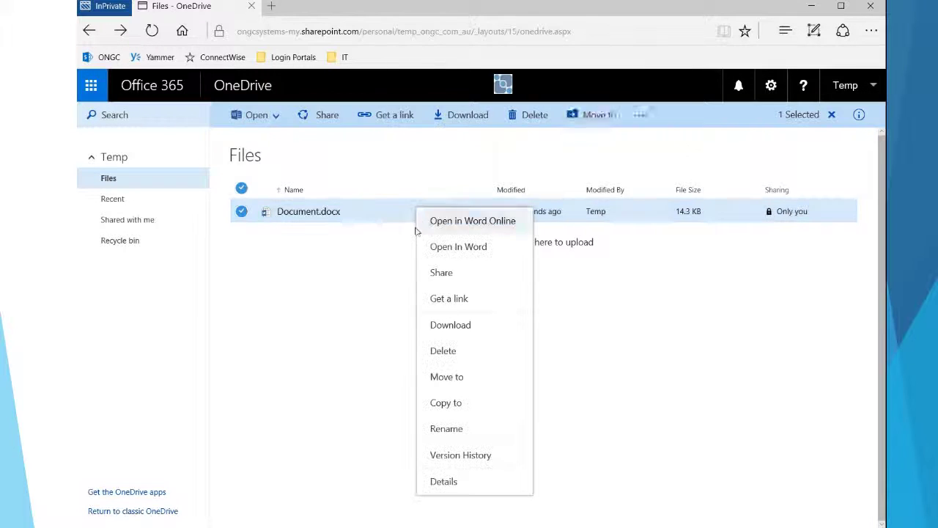
pyautogui.click(388, 257)
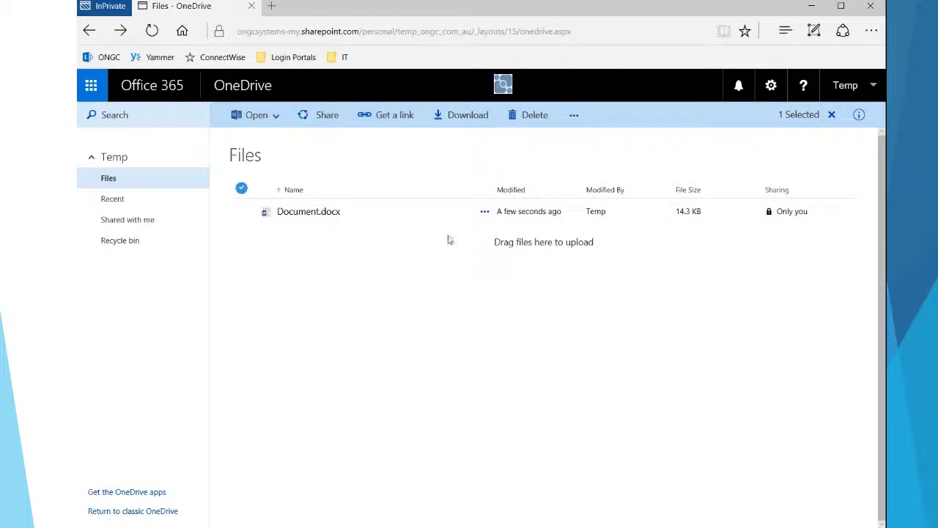
pyautogui.click(485, 213)
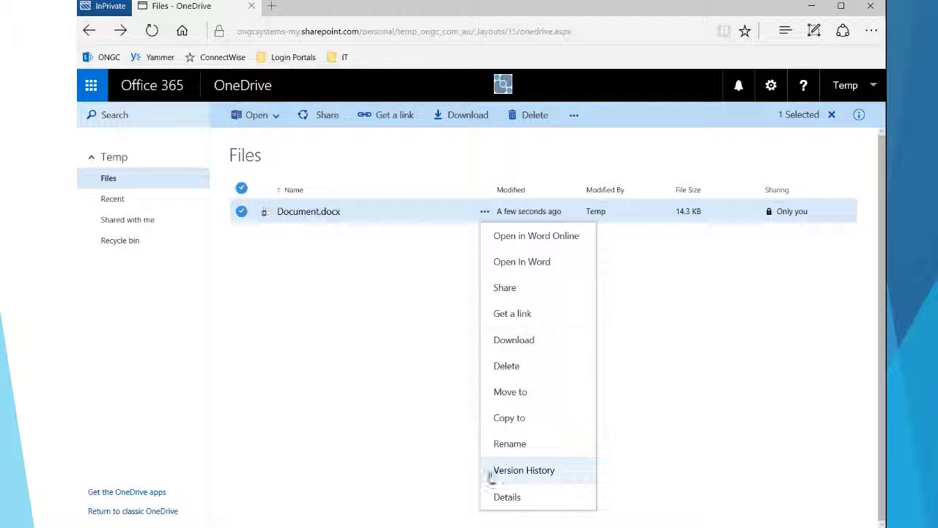
pyautogui.click(539, 449)
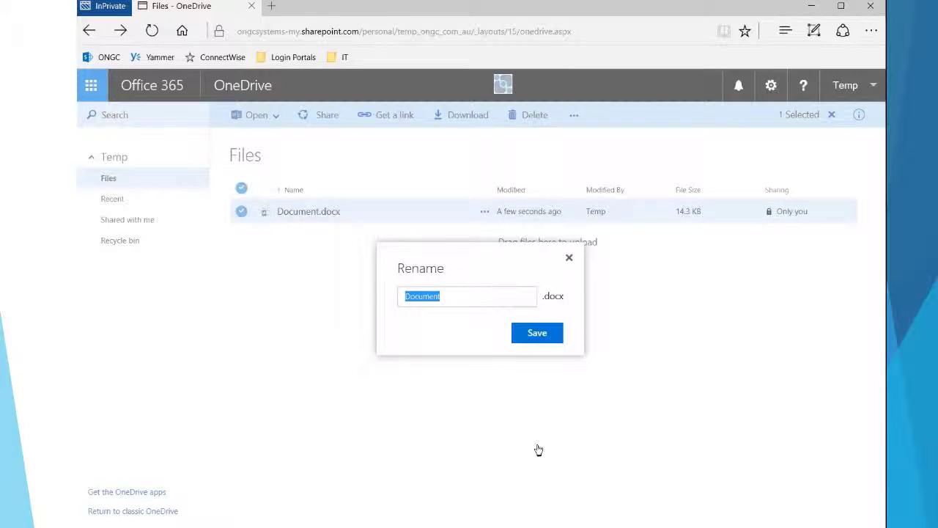
pyautogui.write('Test')
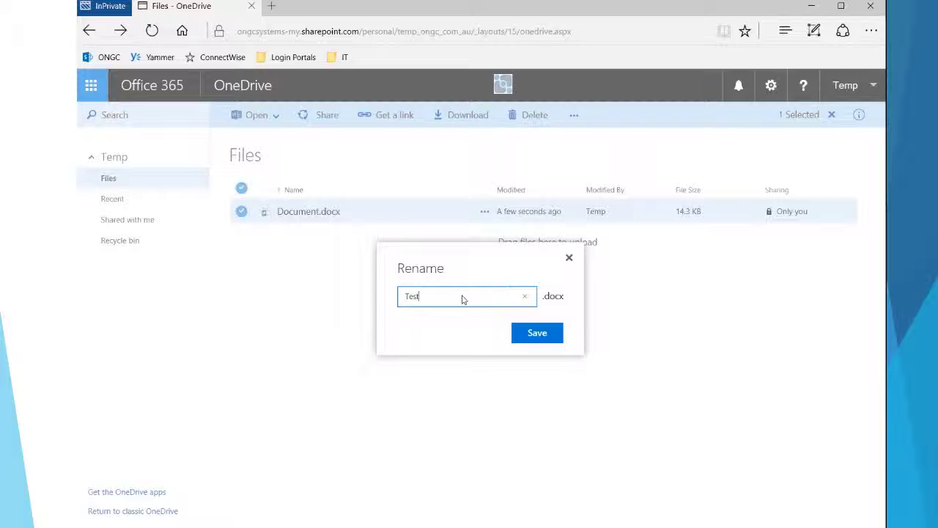
pyautogui.click(533, 335)
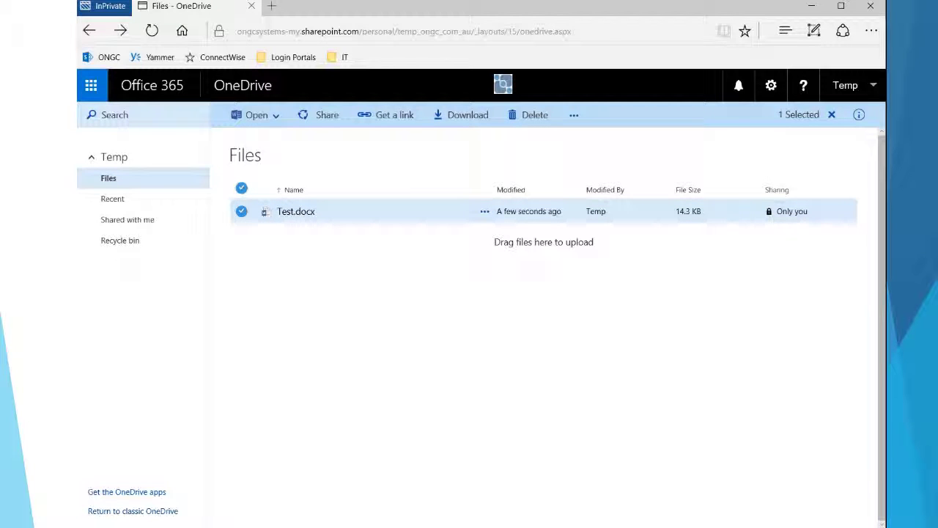
pyautogui.click(331, 270)
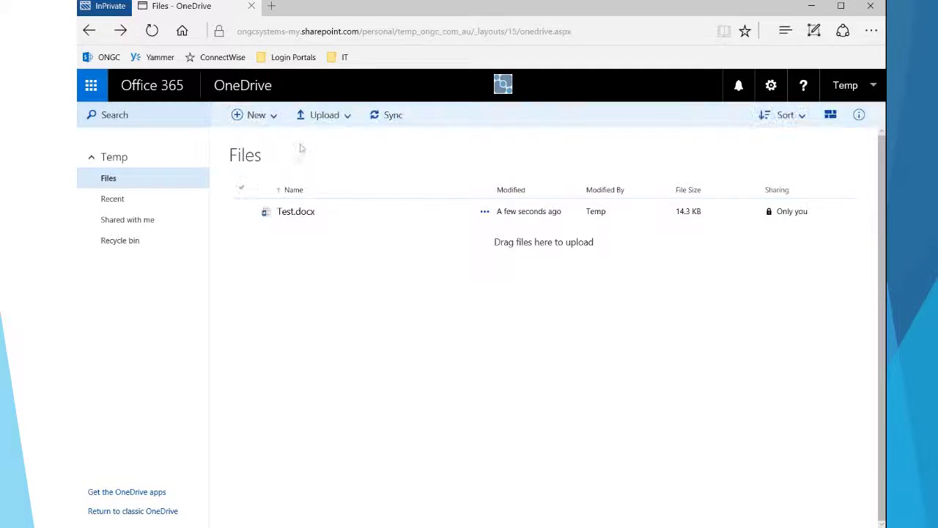
# Step: Upload WordDoc.docx, WordDoc2.docx, Workbook.xlsx and Workbook2.xlsx from the local New folder into the OneDrive files
pyautogui.click(324, 117)
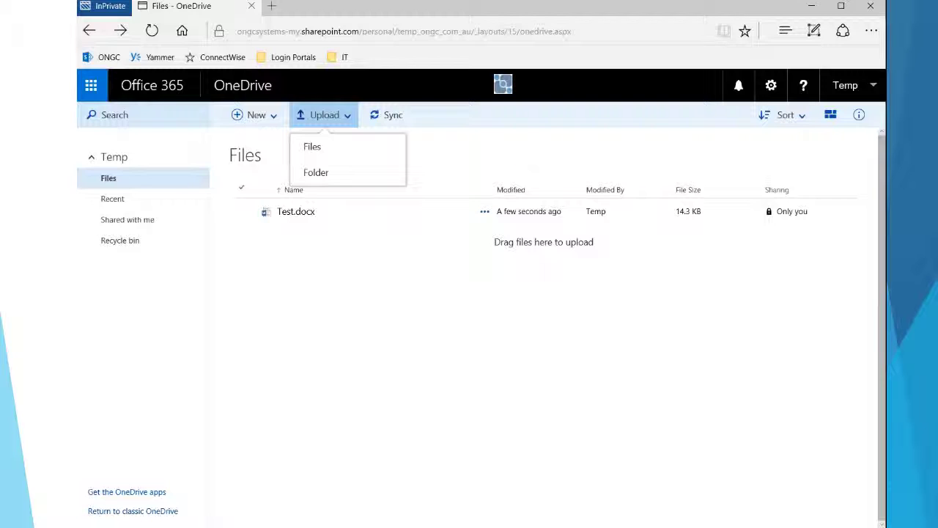
pyautogui.moveTo(937, 145); pyautogui.dragTo(827, 146)
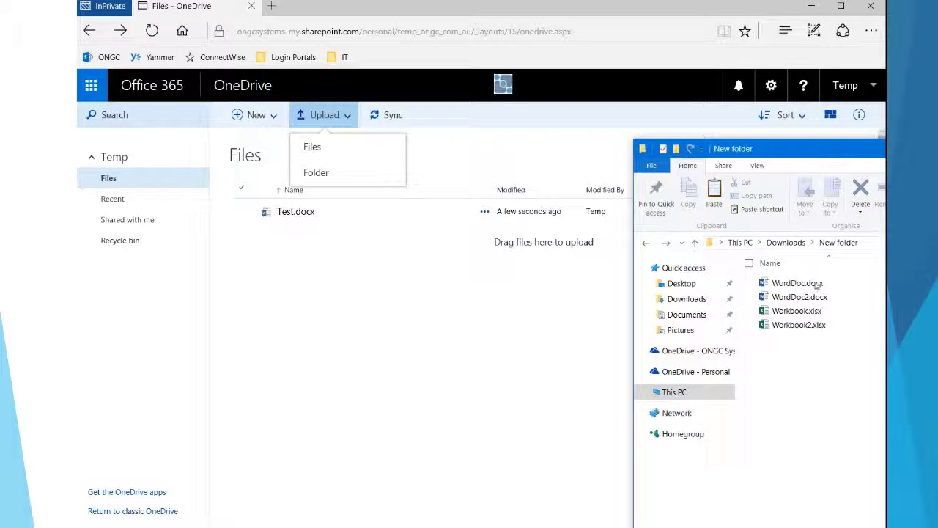
pyautogui.moveTo(806, 346); pyautogui.dragTo(453, 294)
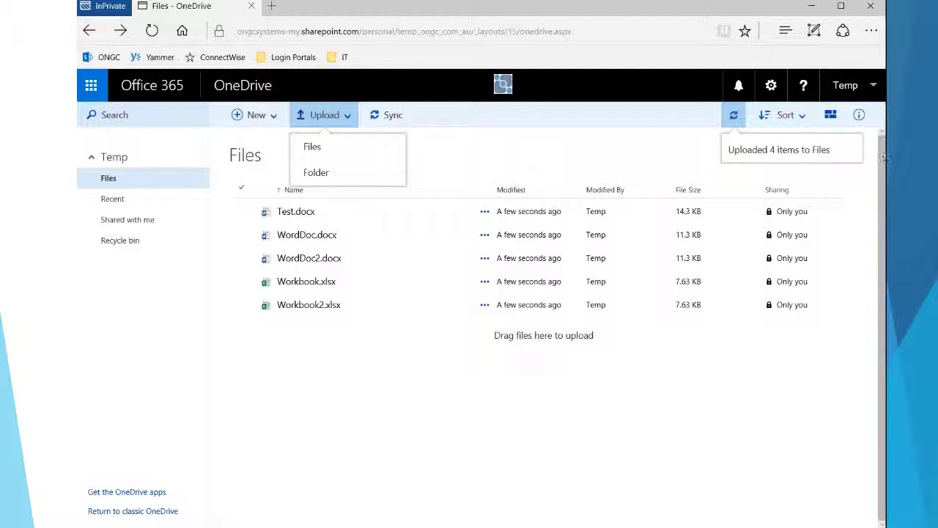
pyautogui.click(620, 438)
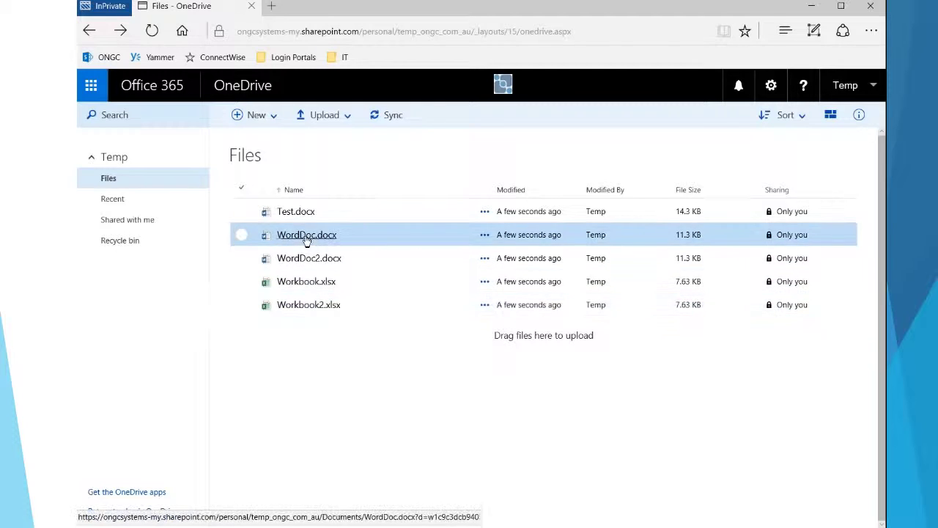
# Step: Open Workbook.xlsx and switch it to editing in the browser
pyautogui.click(310, 283)
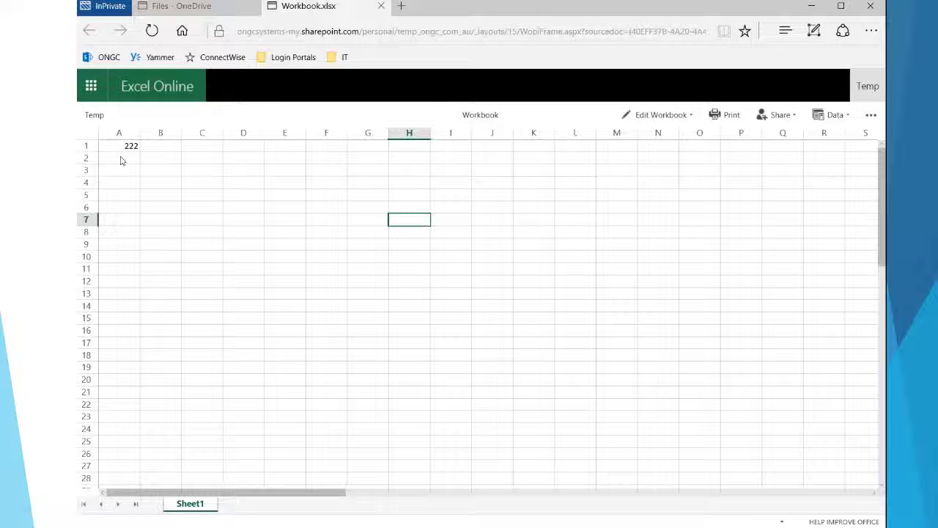
pyautogui.click(659, 115)
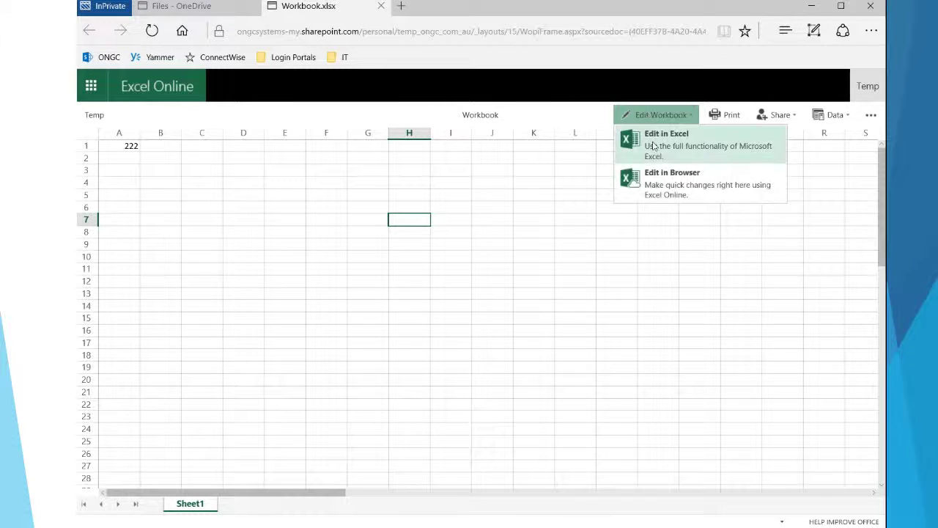
pyautogui.click(655, 174)
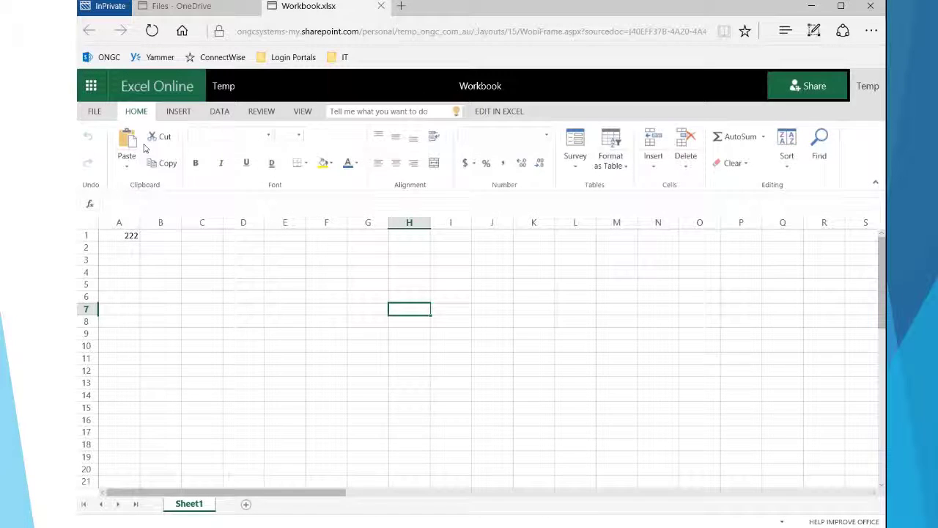
# Step: Enter 123 in cell A2, then close the workbook and refresh the OneDrive file list
pyautogui.click(119, 251)
pyautogui.write('123')
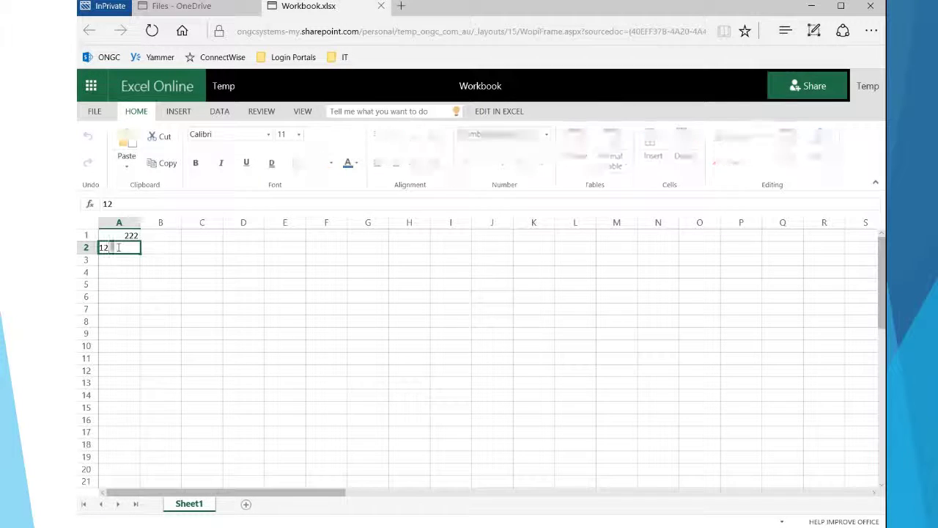
pyautogui.press('Return')
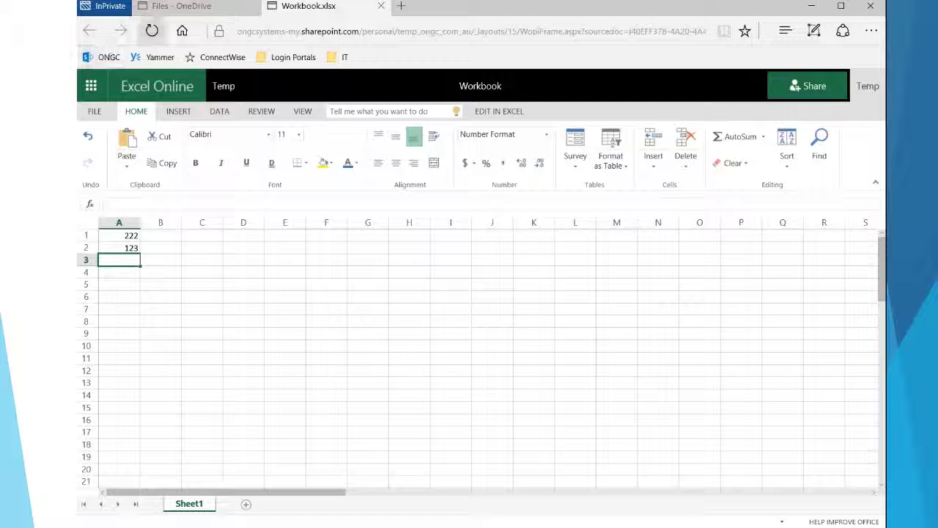
pyautogui.click(381, 6)
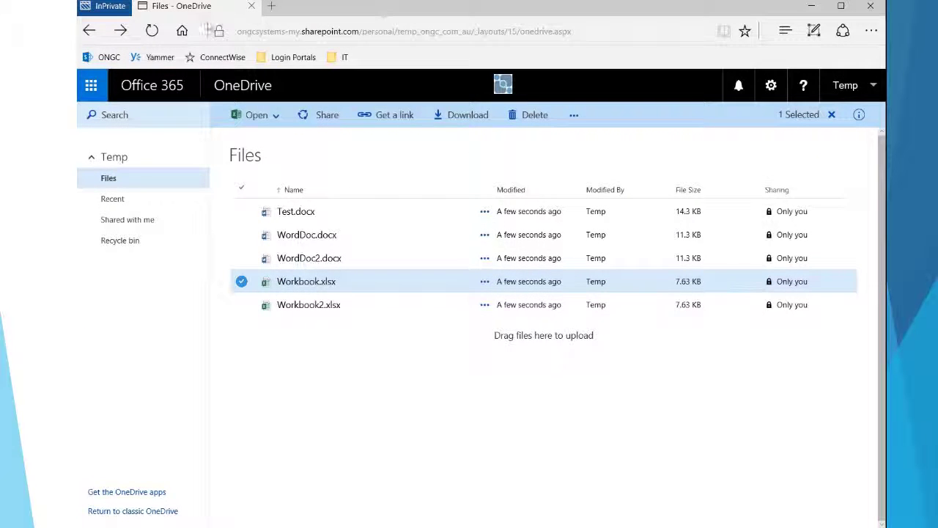
pyautogui.click(151, 30)
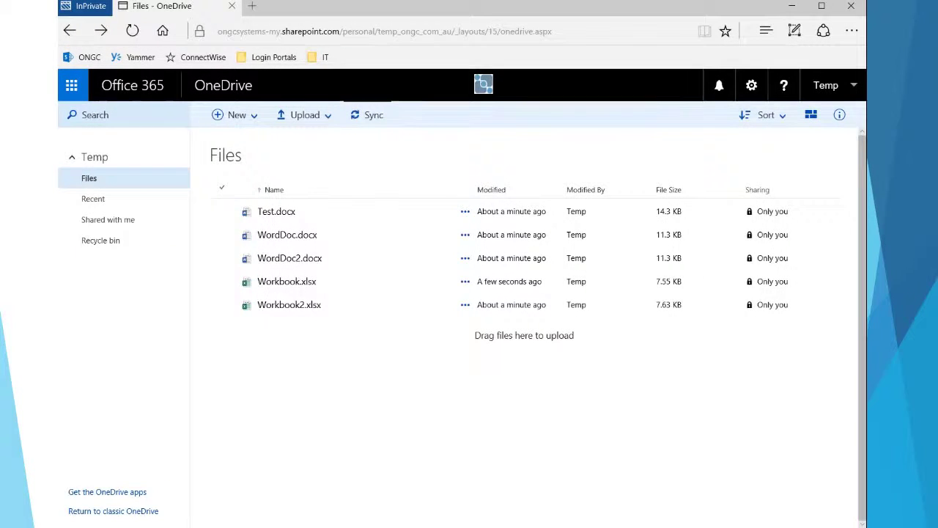
pyautogui.click(421, 25)
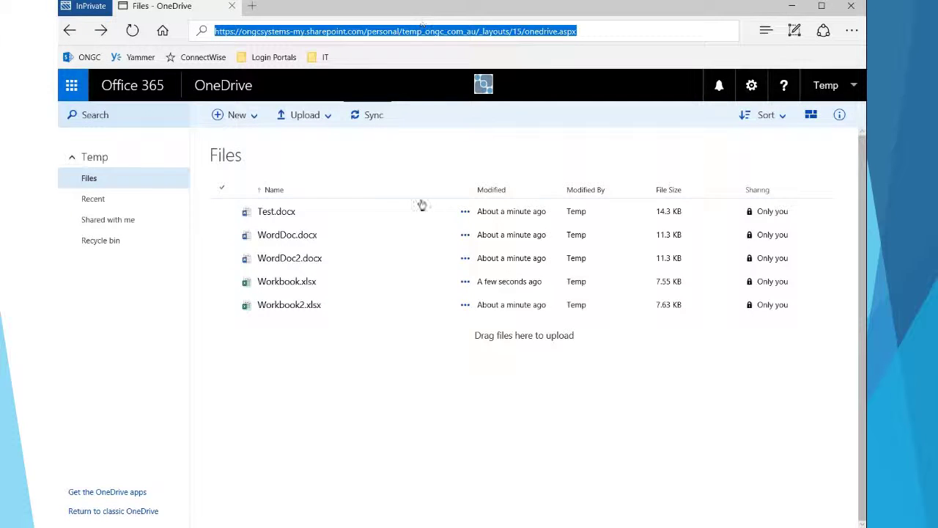
pyautogui.click(389, 374)
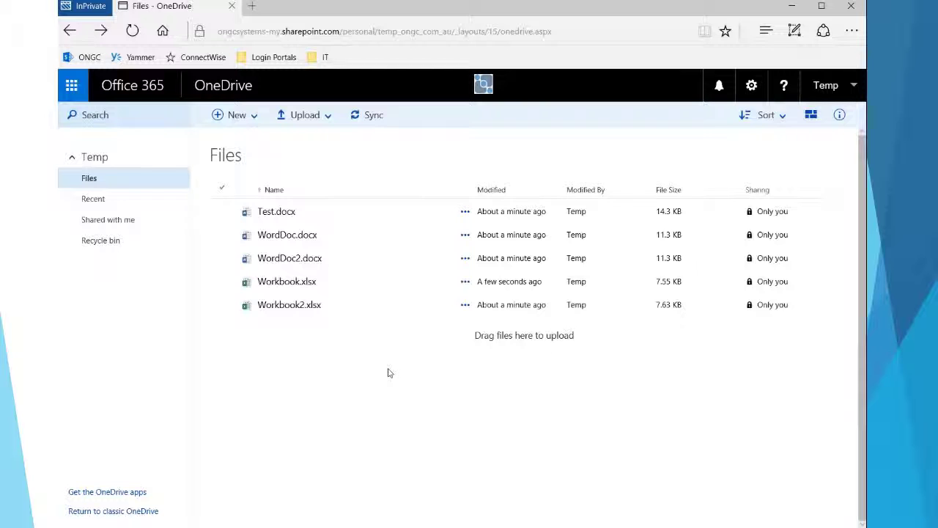
# Step: View the sharing options for Test.docx, then close them without inviting anyone and clear the selection
pyautogui.moveTo(229, 213)
pyautogui.mouseDown()
pyautogui.moveTo(250, 204)
pyautogui.moveTo(220, 212)
pyautogui.mouseUp()
pyautogui.click(221, 212)
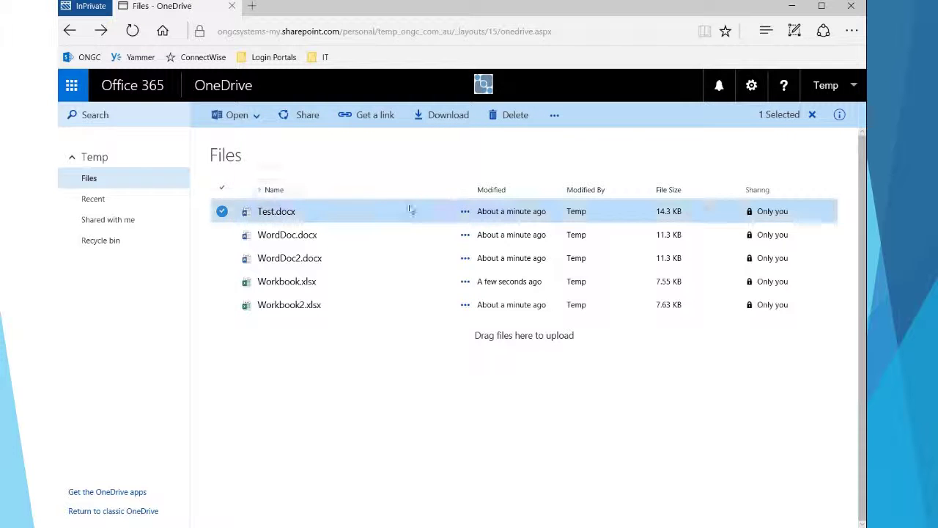
pyautogui.click(297, 116)
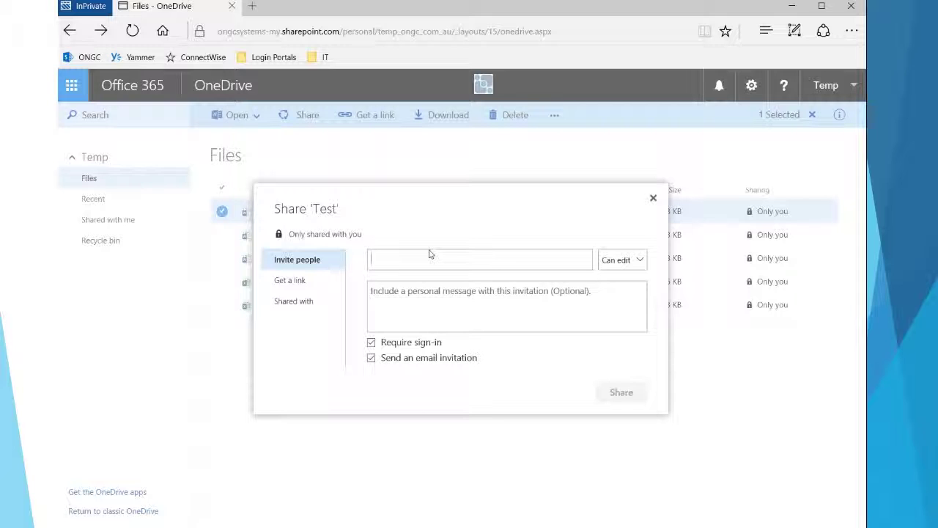
pyautogui.click(655, 200)
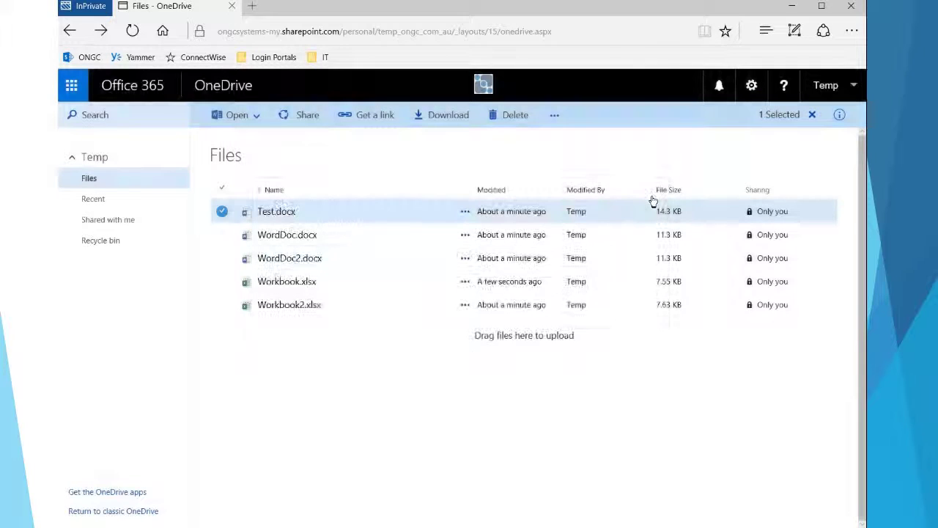
pyautogui.press('Escape')
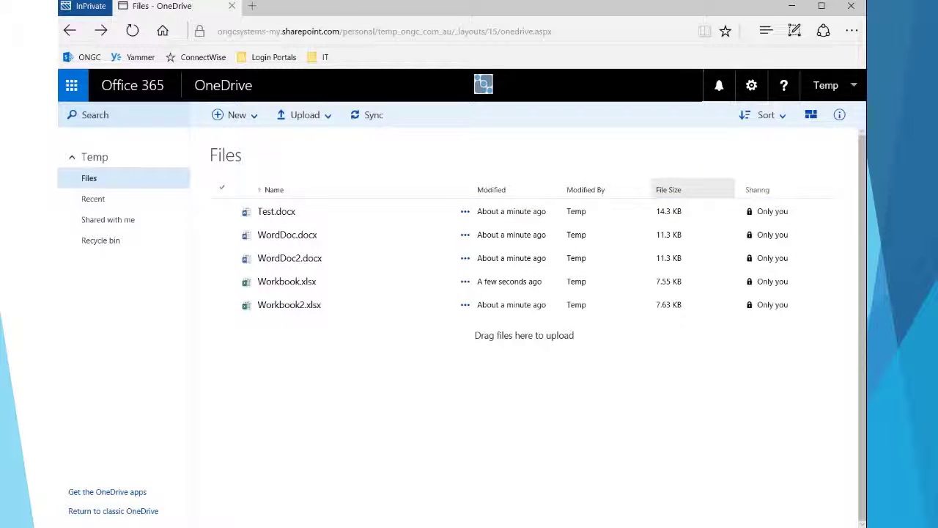